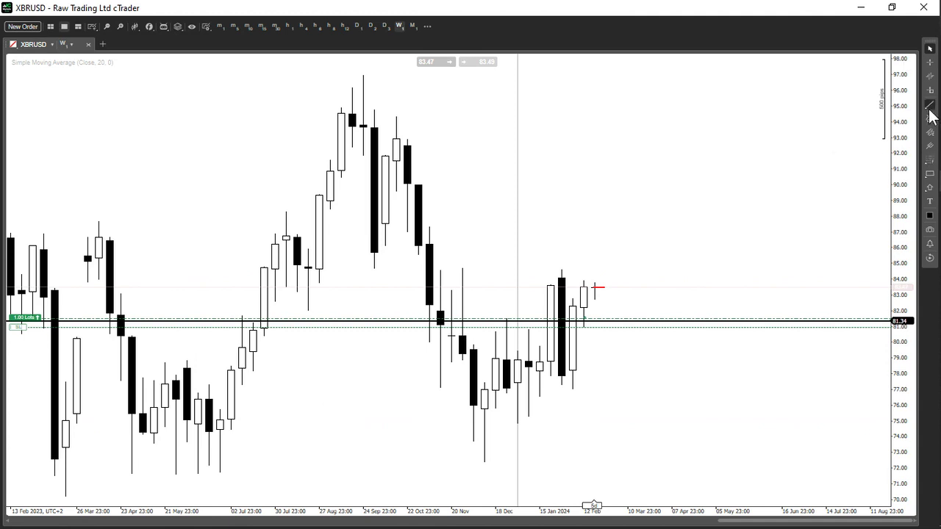
- Draw a horizontal line at 72.82 below the weekly XBRUSD lows and check levels with the crosshair
left_click(930, 105)
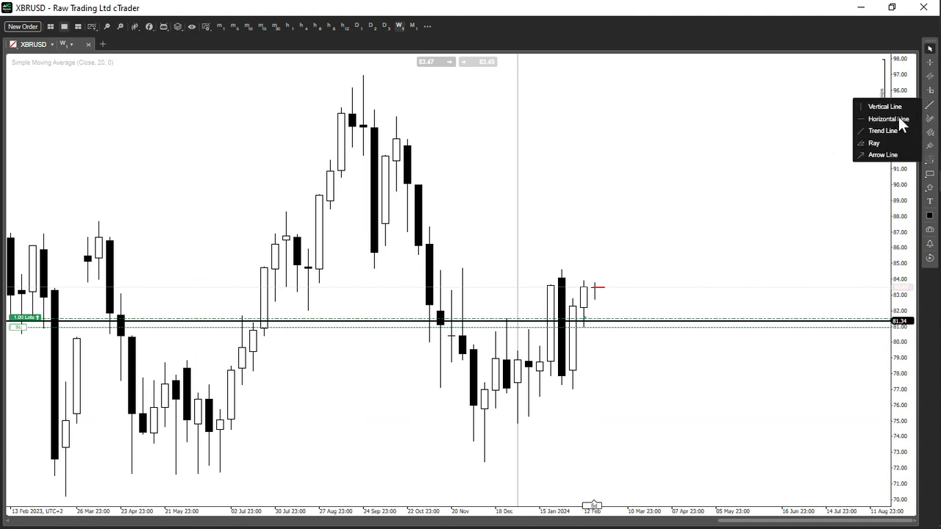
key("h")
left_click(485, 455)
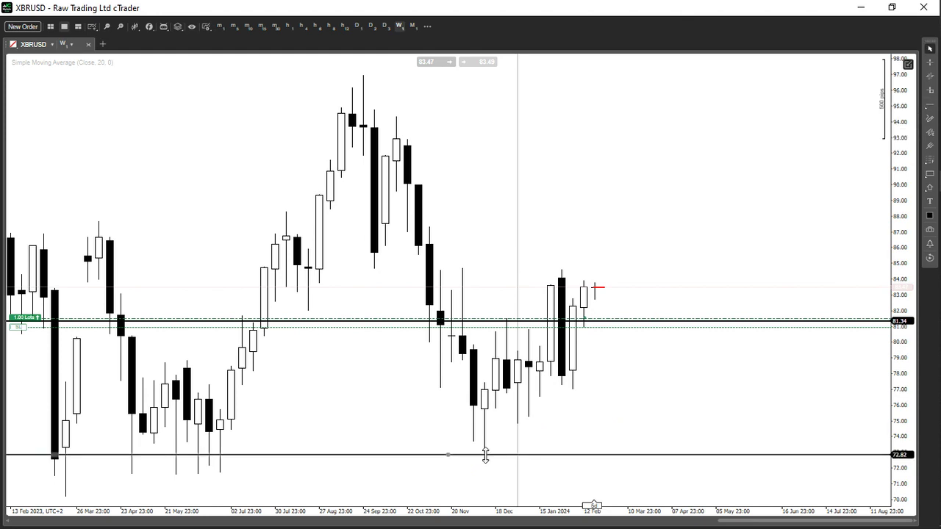
key("c")
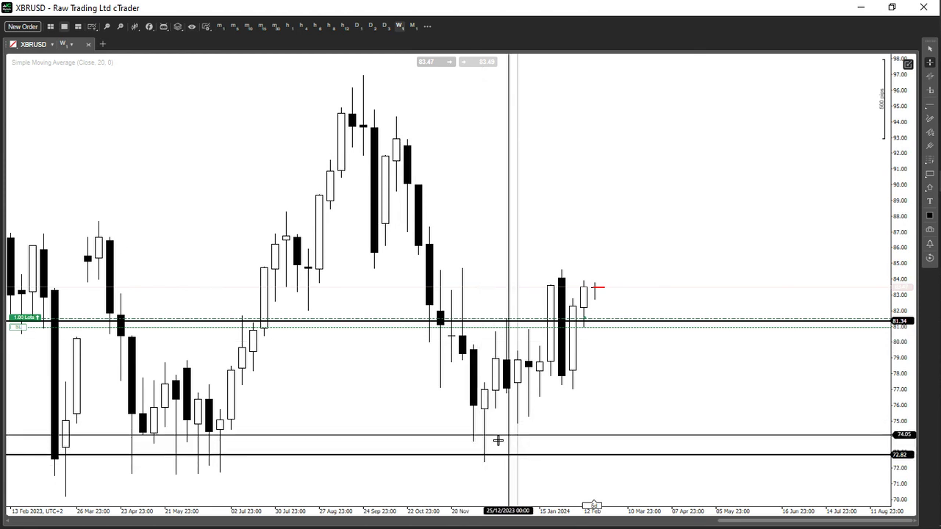
key("Escape")
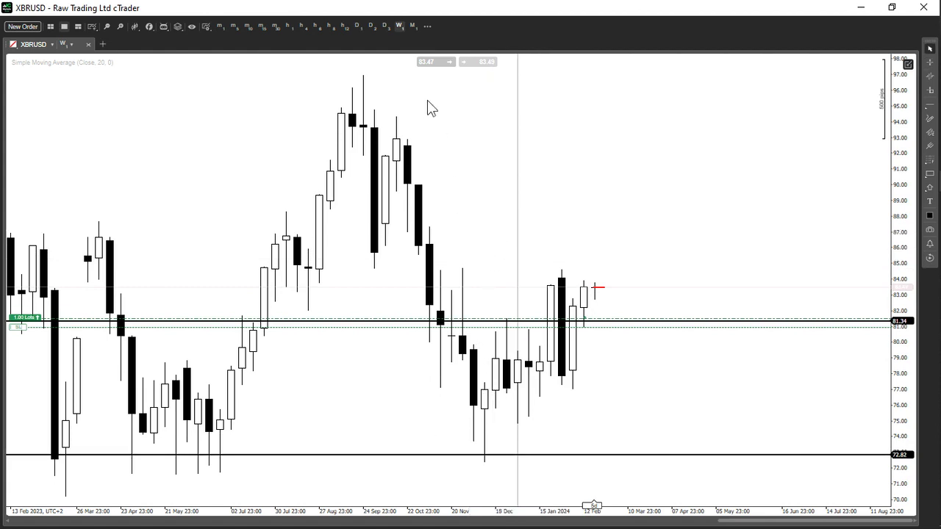
- On D3 candles, raise the lower line to 73.67 and add a horizontal line at 78.08
left_click(384, 28)
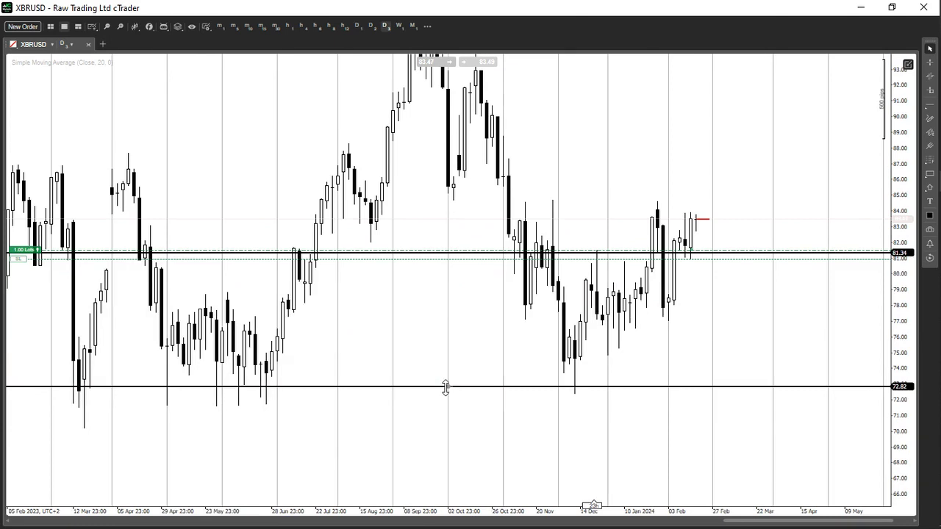
mouse_move(390, 386)
left_mouse_down()
mouse_move(286, 382)
mouse_move(452, 380)
mouse_move(273, 382)
mouse_move(262, 374)
mouse_move(390, 374)
left_mouse_up()
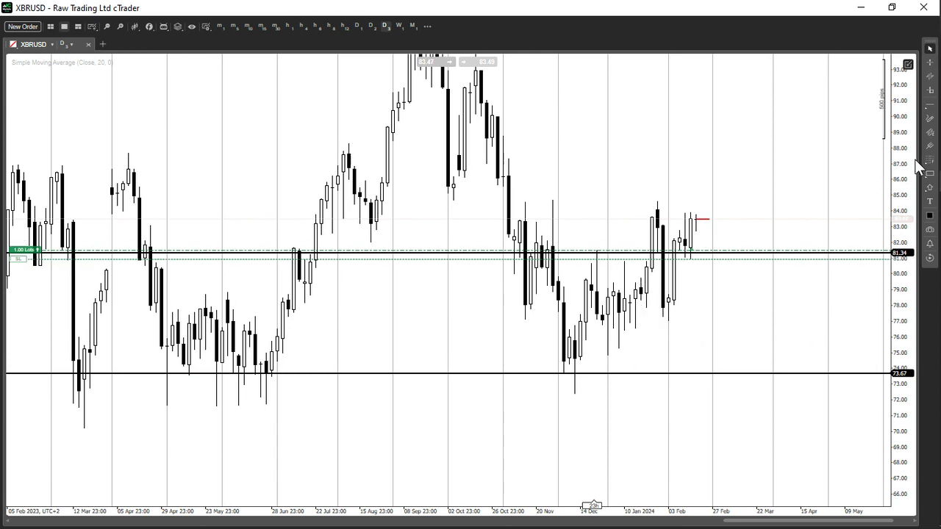
left_click(930, 105)
left_click(630, 303)
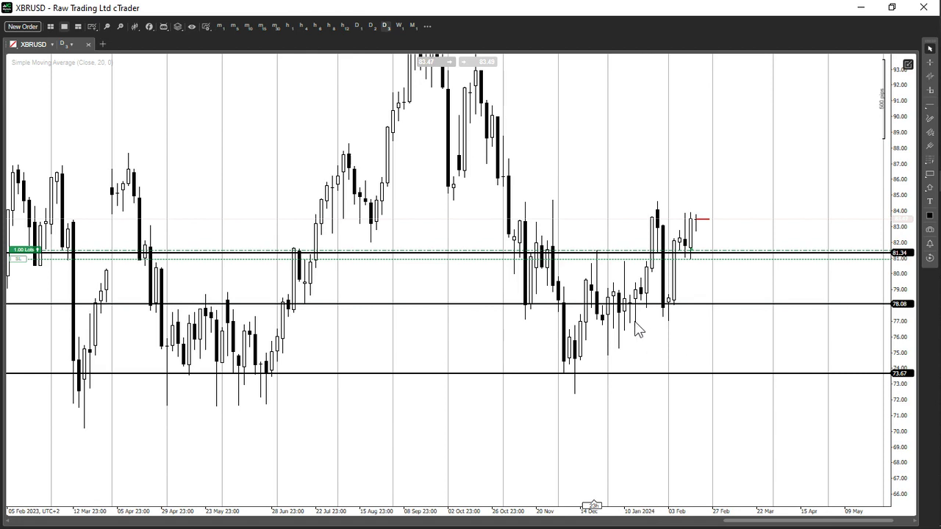
left_click_drag(907, 471, 572, 246)
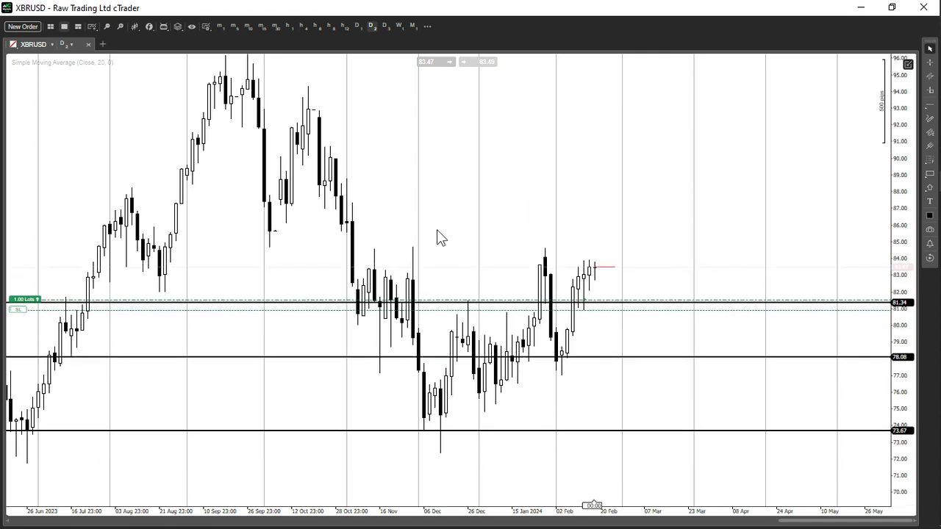
- On the D3 chart, nudge the 78.08 line up to 78.12, then reset the price scale
left_click(385, 27)
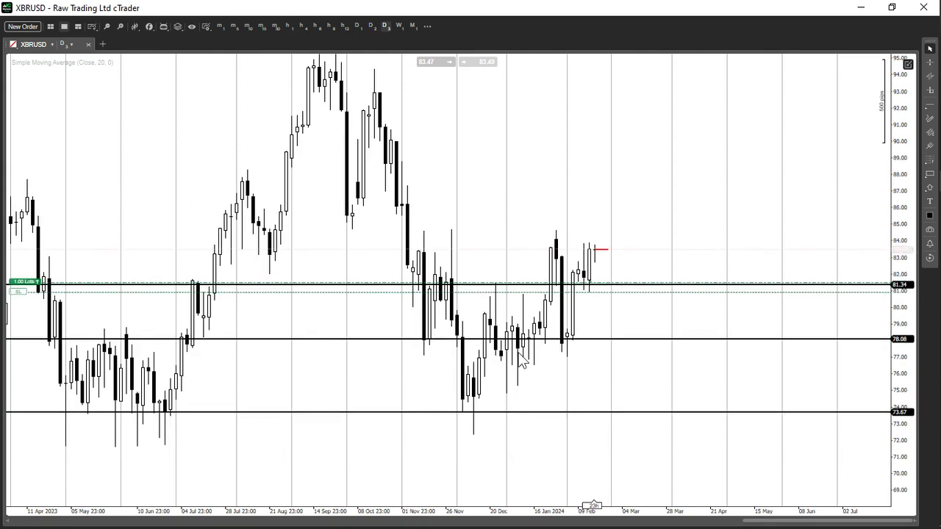
left_click_drag(911, 393, 656, 340)
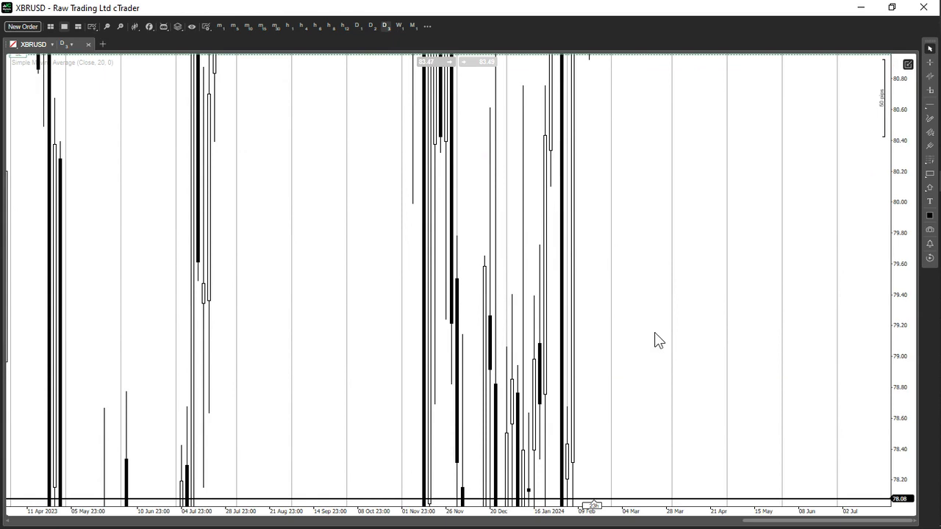
scroll(622, 211, "down", 5)
scroll(614, 297, "up", 2)
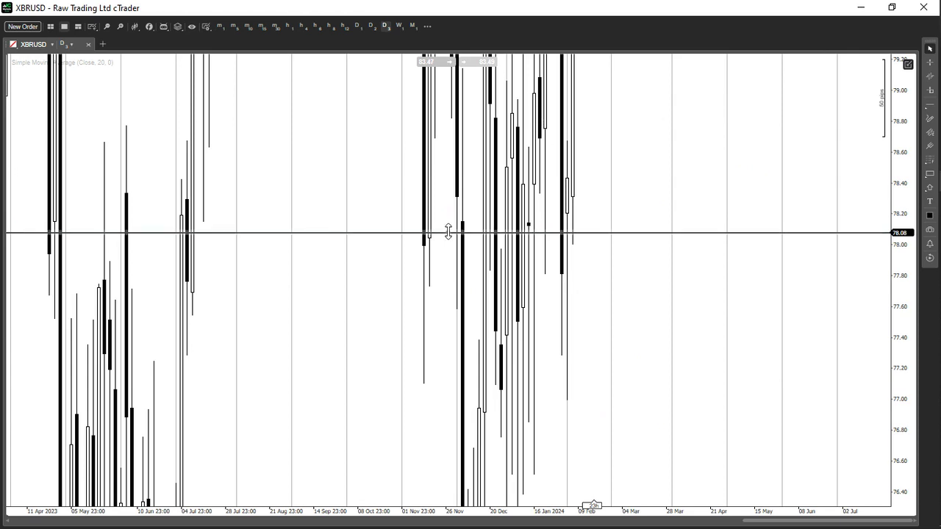
left_click_drag(448, 232, 450, 226)
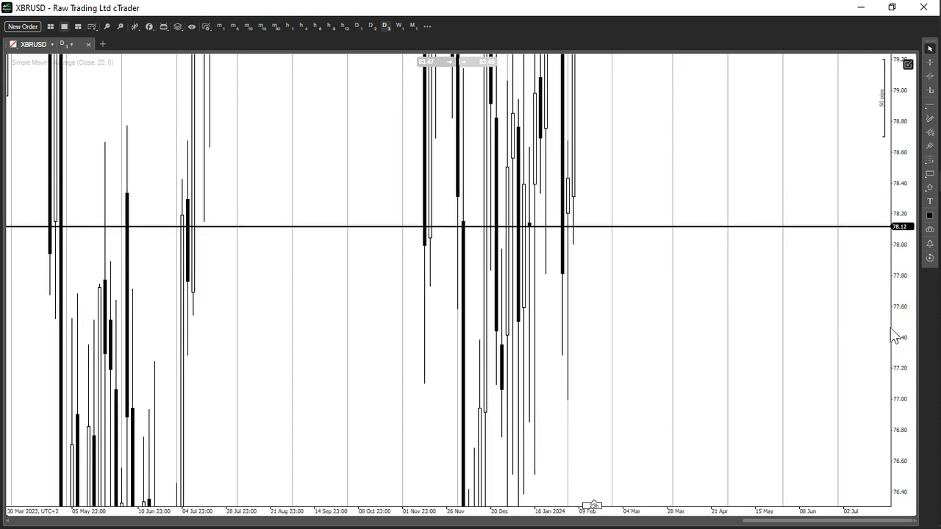
double_click(895, 336)
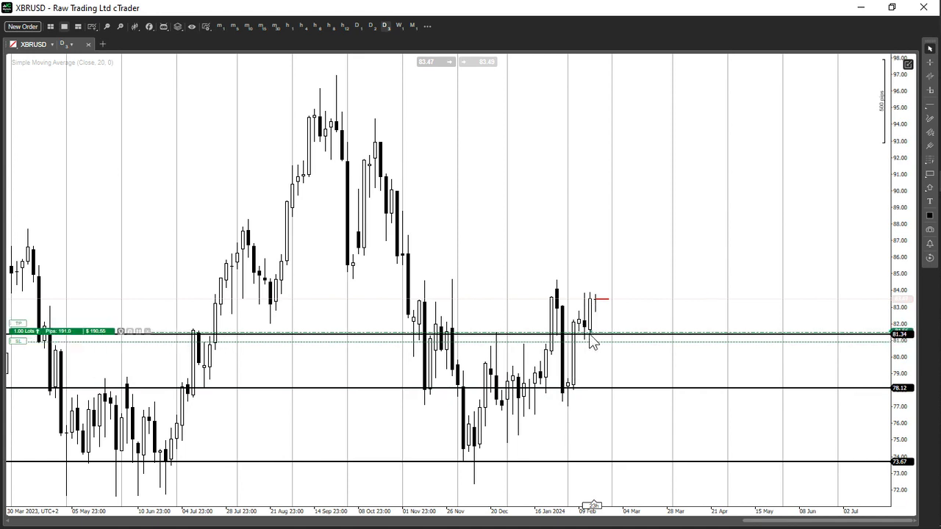
scroll(500, 230, "left", 2)
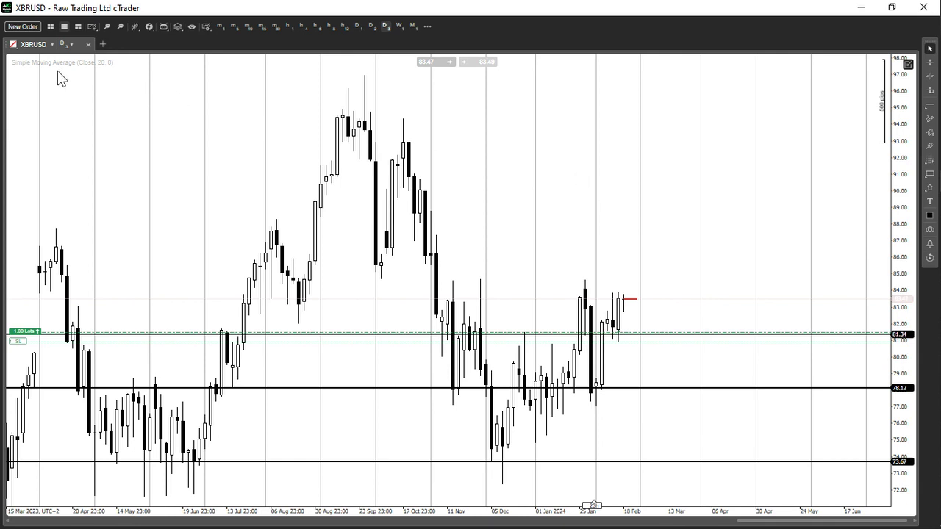
- Open the Watchlists / All Symbols panel from the XBRUSD chart's symbol name
left_click(43, 44)
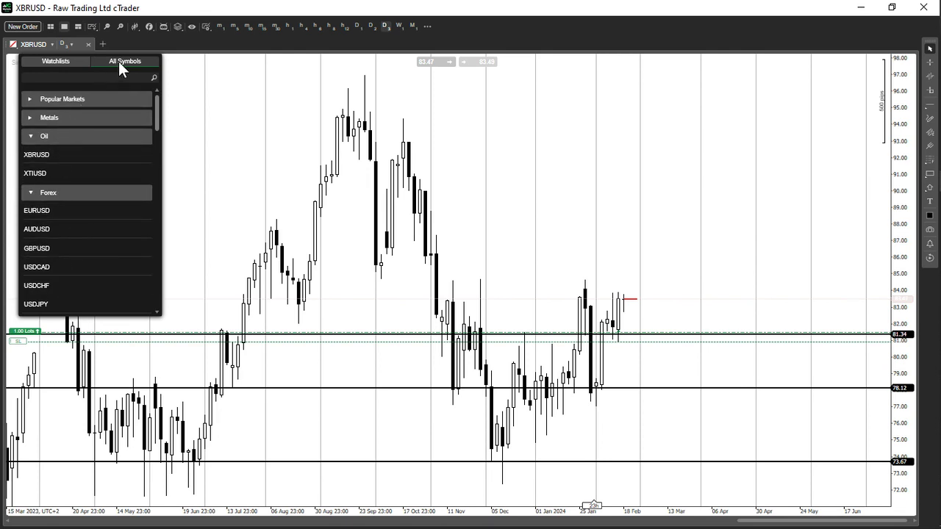
- Load XAUUSD from the Metals group on W1 candles and read price levels with the crosshair
left_click(38, 116)
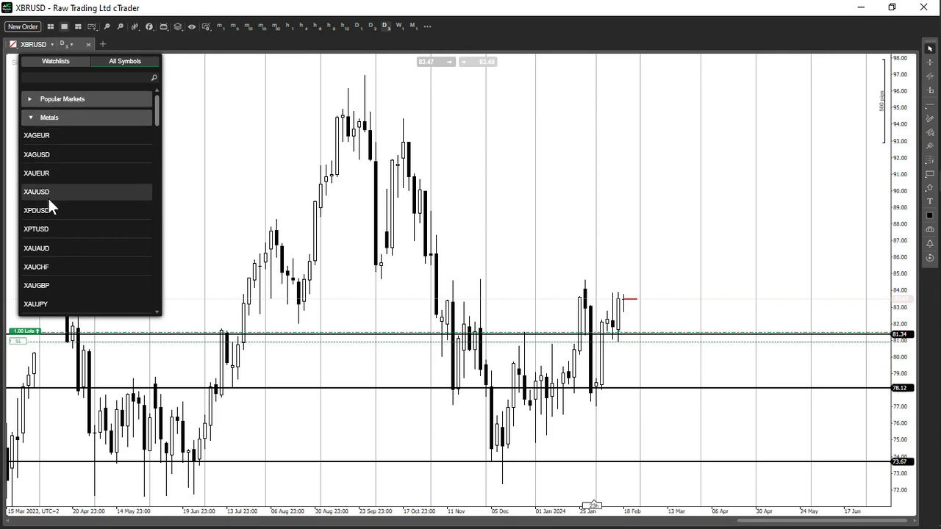
left_click(48, 193)
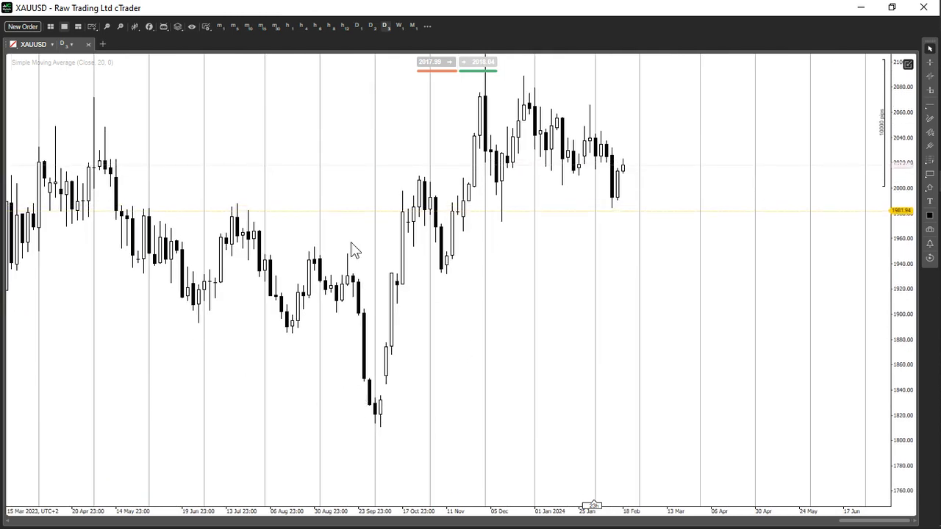
left_click(399, 26)
middle_click(616, 328)
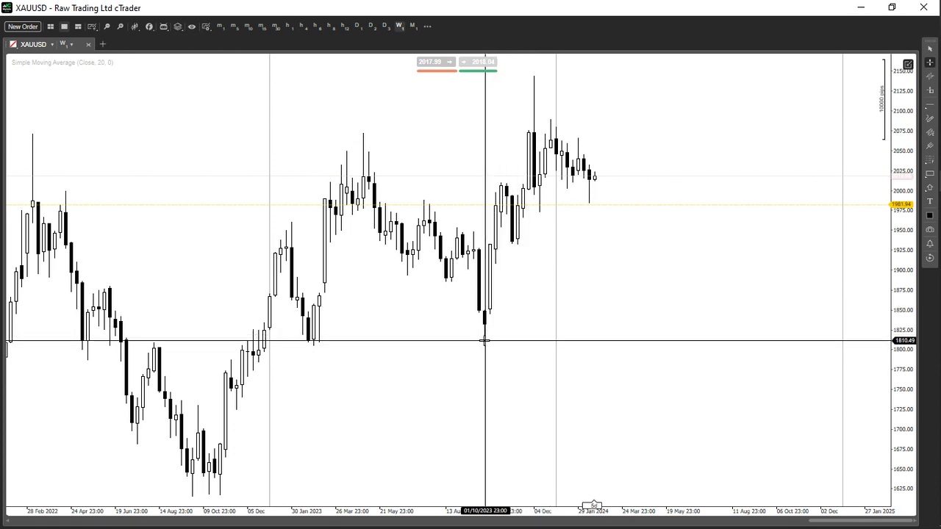
key("Escape")
- Add a horizontal support line at about 1813.09 beneath the weekly XAUUSD lows
left_click_drag(596, 321, 625, 320)
left_click(930, 106)
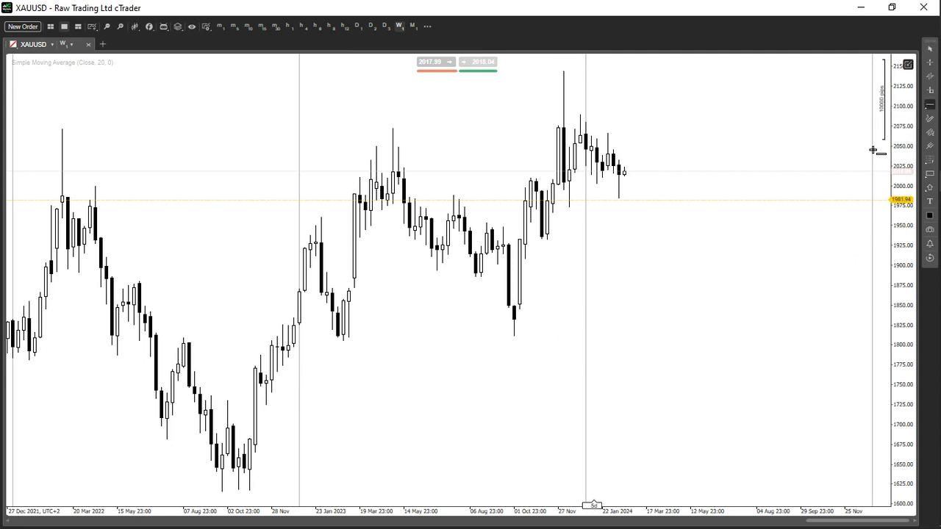
left_click(340, 335)
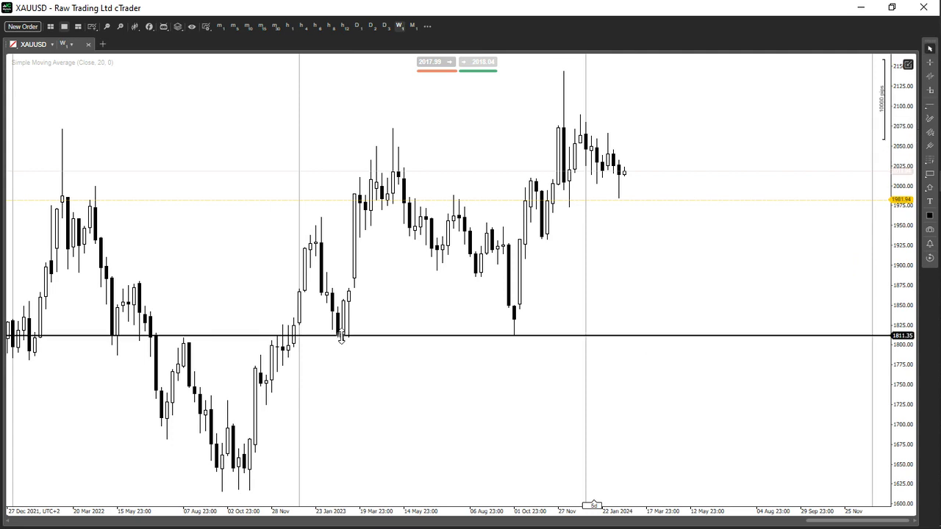
left_click_drag(450, 336, 353, 335)
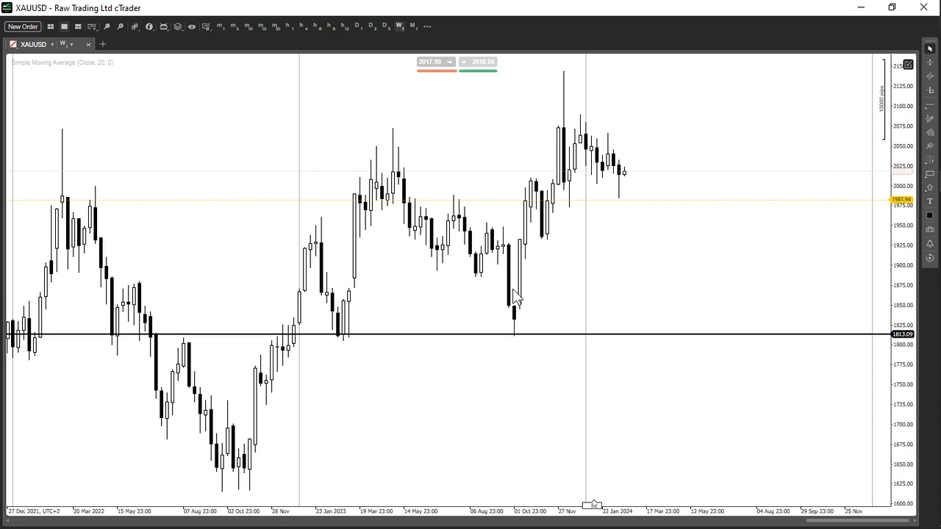
left_click(372, 25)
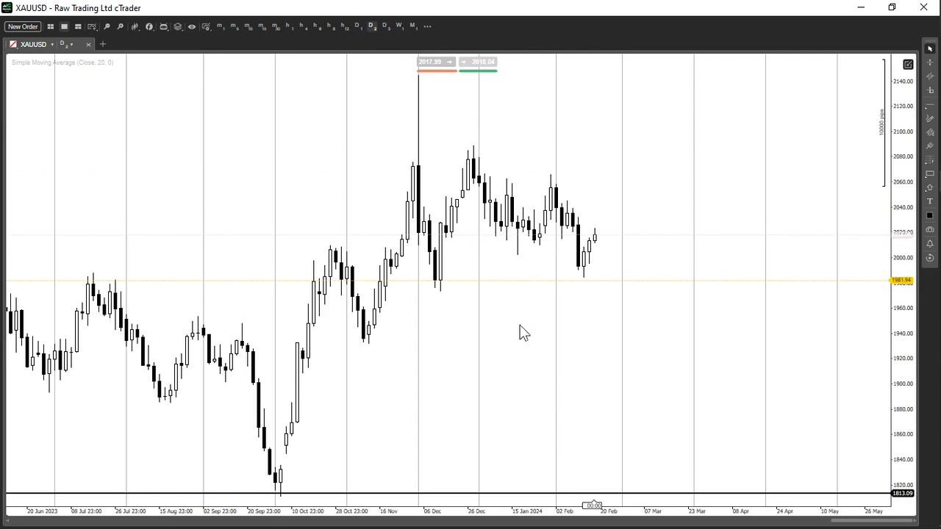
- On D2 candles, add a horizontal line and lower it onto the yellow level at 1982.33
left_click(928, 104)
left_click(441, 277)
mouse_move(449, 276)
left_mouse_down()
mouse_move(436, 281)
mouse_move(448, 280)
left_mouse_up()
left_click(447, 274)
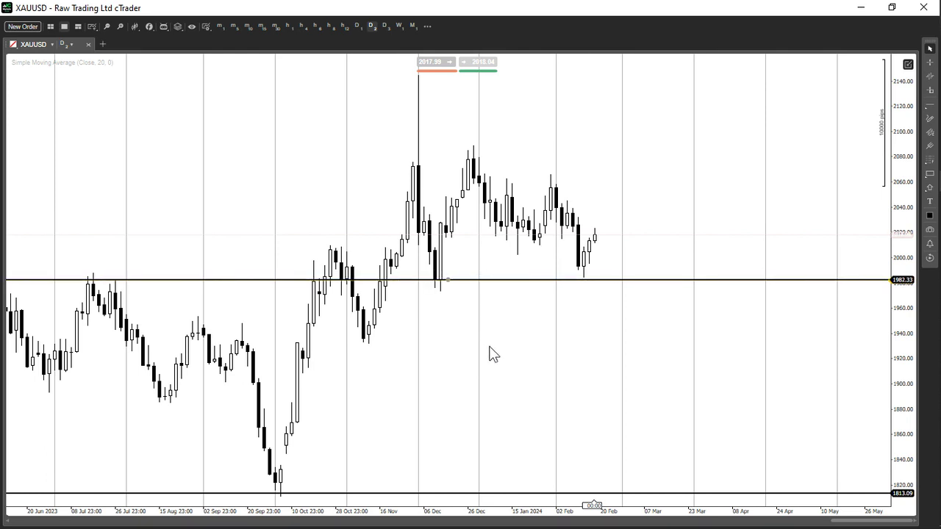
scroll(490, 353, "up", 2)
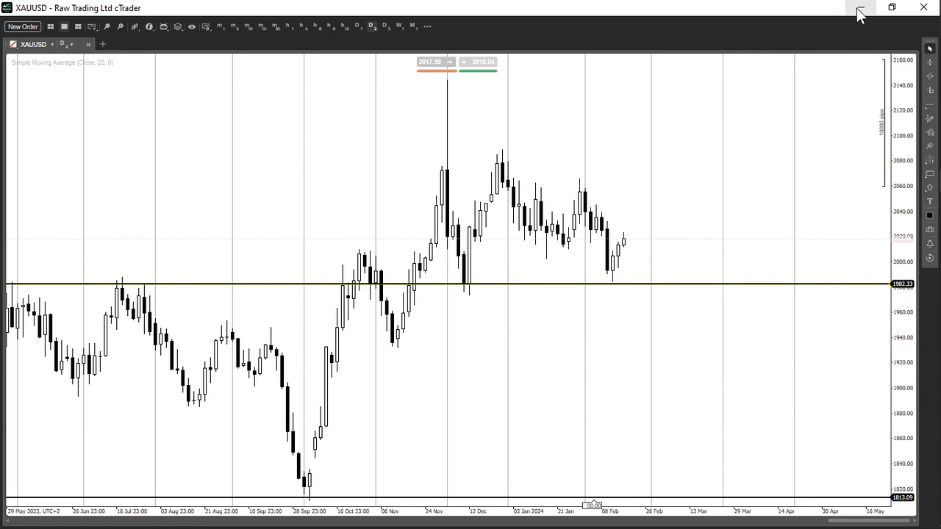
mouse_move(936, 206)
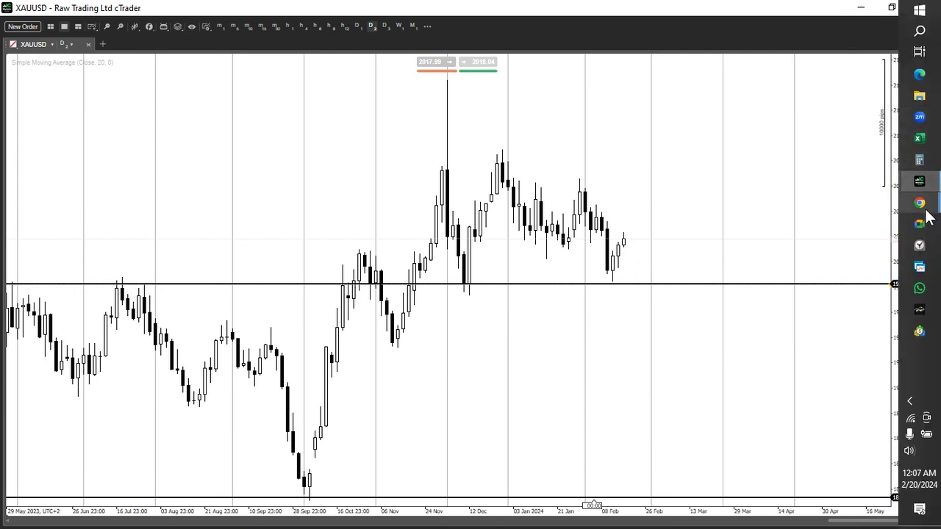